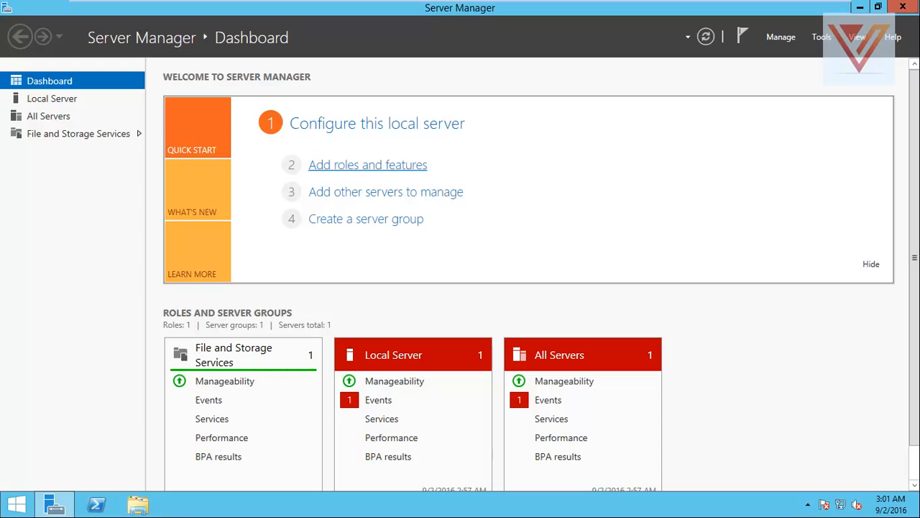
- Start a role-based installation on the local server and select the DHCP Server role with its required management tools
{"action": "left_click", "coordinate": [368, 165]}
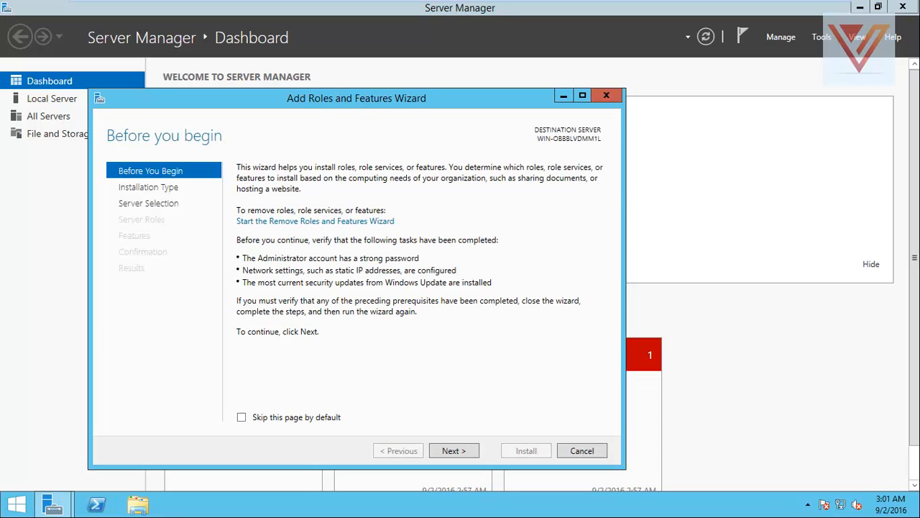
{"action": "left_click", "coordinate": [454, 451]}
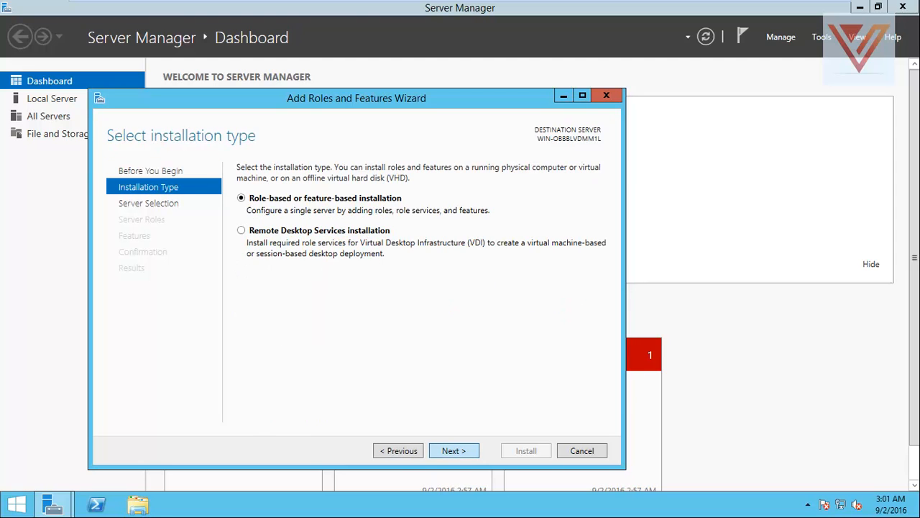
{"action": "left_click", "coordinate": [454, 451]}
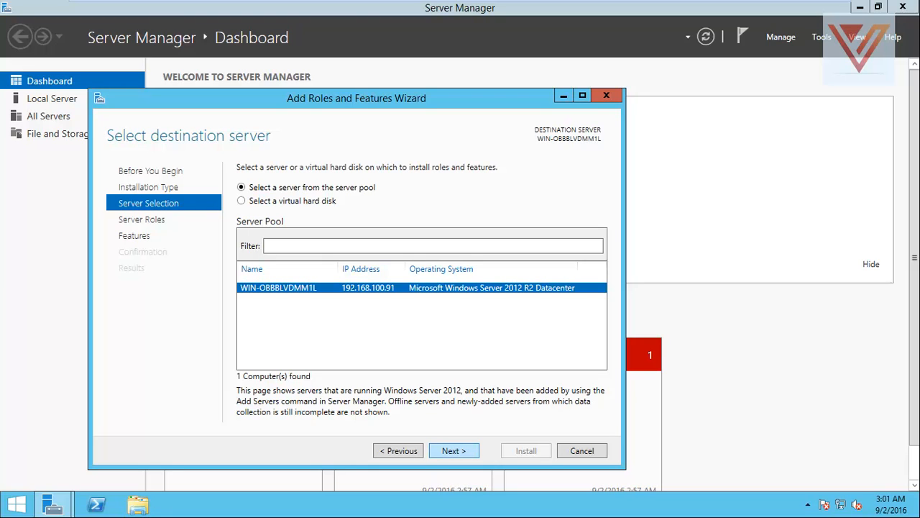
{"action": "left_click", "coordinate": [454, 451]}
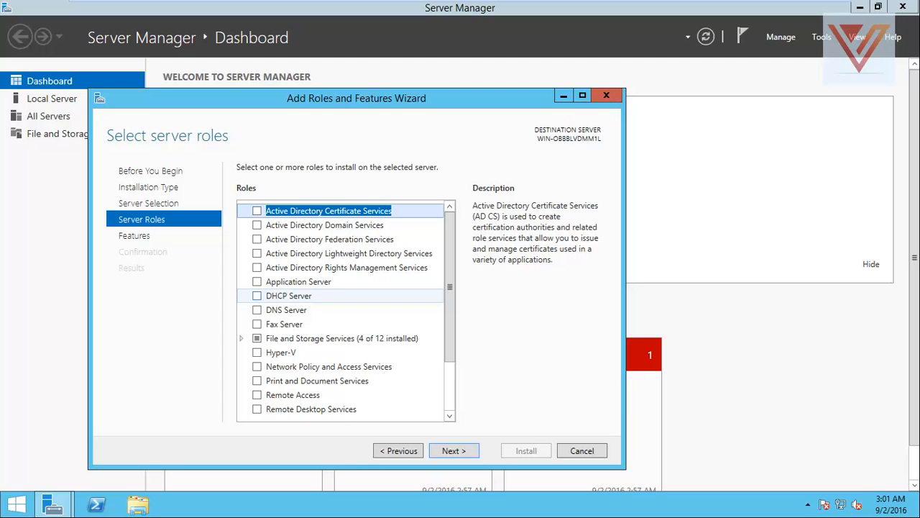
{"action": "left_click", "coordinate": [257, 296]}
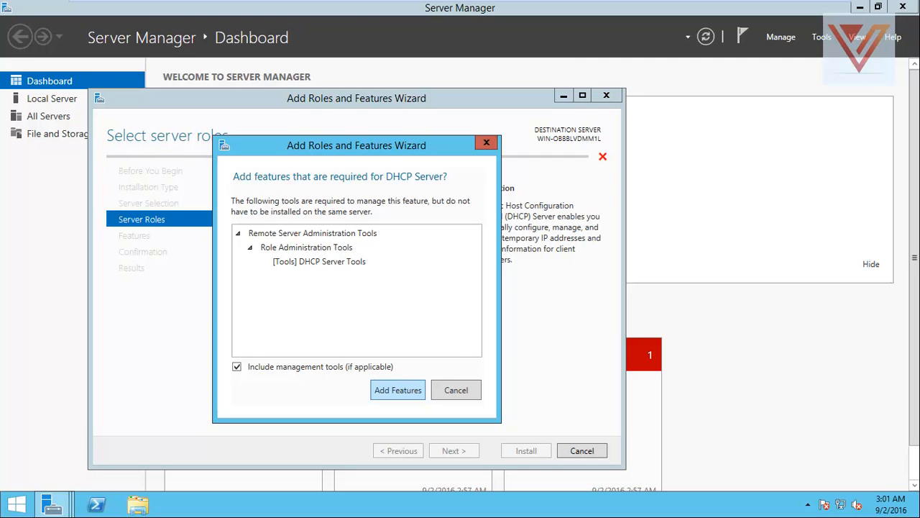
{"action": "key", "text": "Return"}
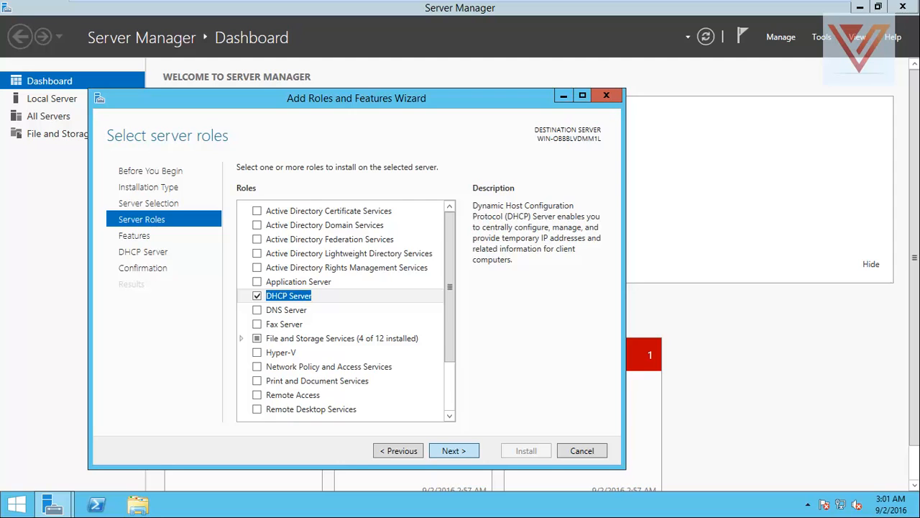
- Install the DHCP Server role without additional features and close the wizard once installation completes
{"action": "key", "text": "Return"}
{"action": "key", "text": "Return"}
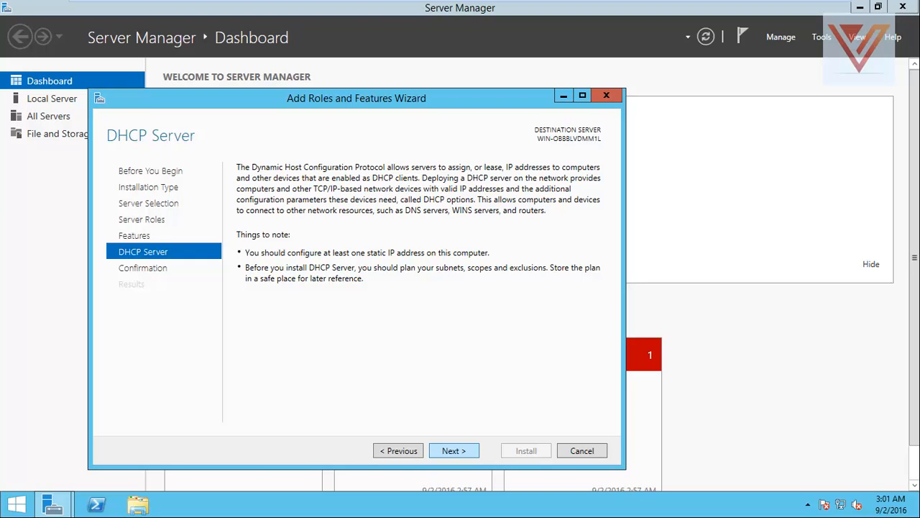
{"action": "key", "text": "Return"}
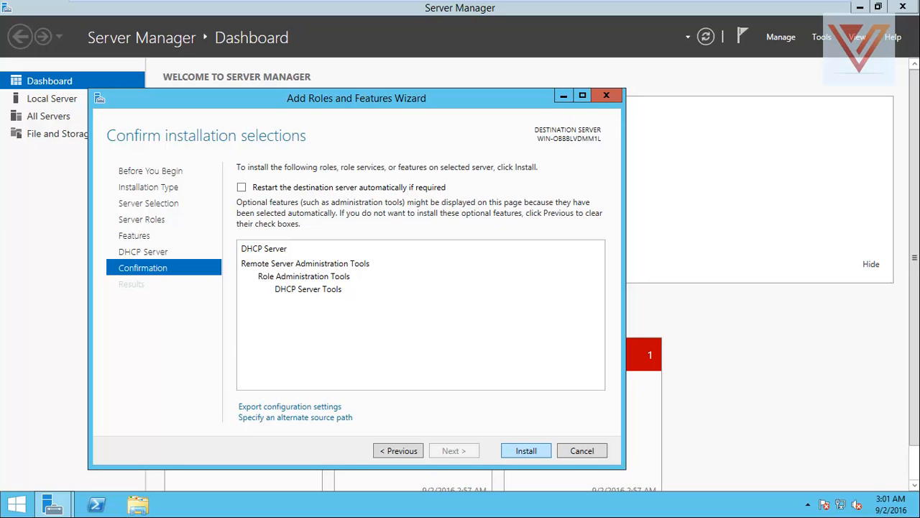
{"action": "left_click", "coordinate": [525, 450]}
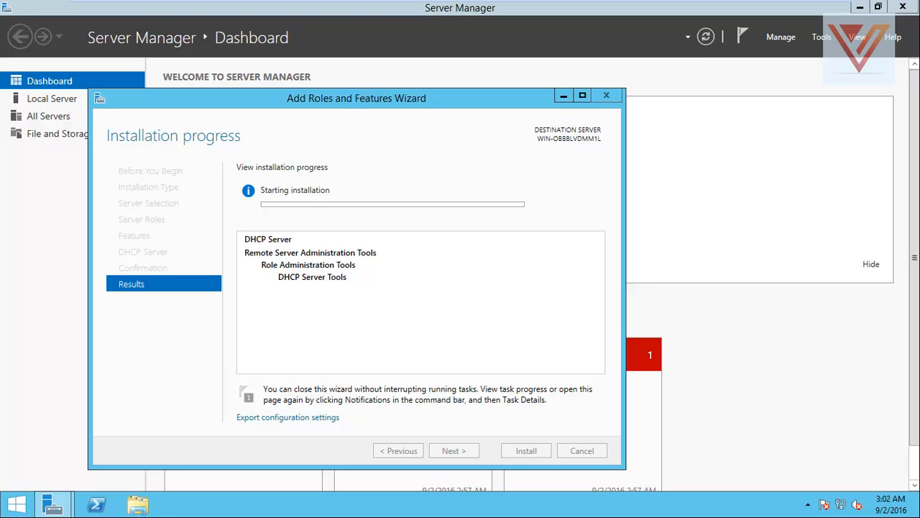
{"action": "mouse_move", "coordinate": [877, 2]}
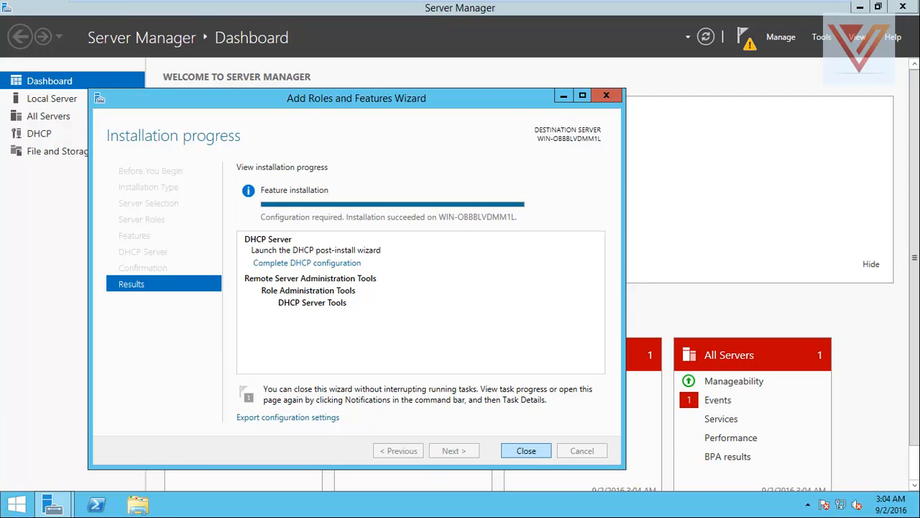
{"action": "left_click", "coordinate": [526, 451]}
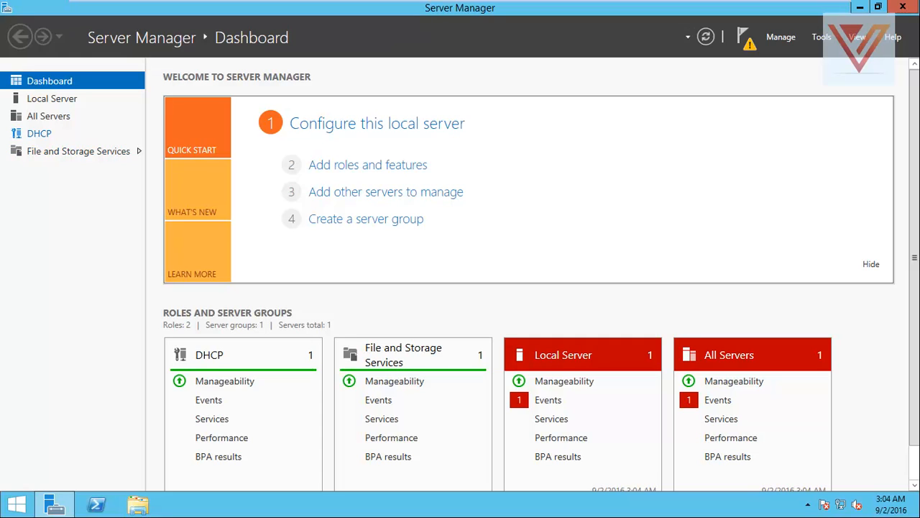
- Open DHCP Manager for the local DHCP server in a maximized window and expand the server's IPv4 node
{"action": "left_click", "coordinate": [40, 134]}
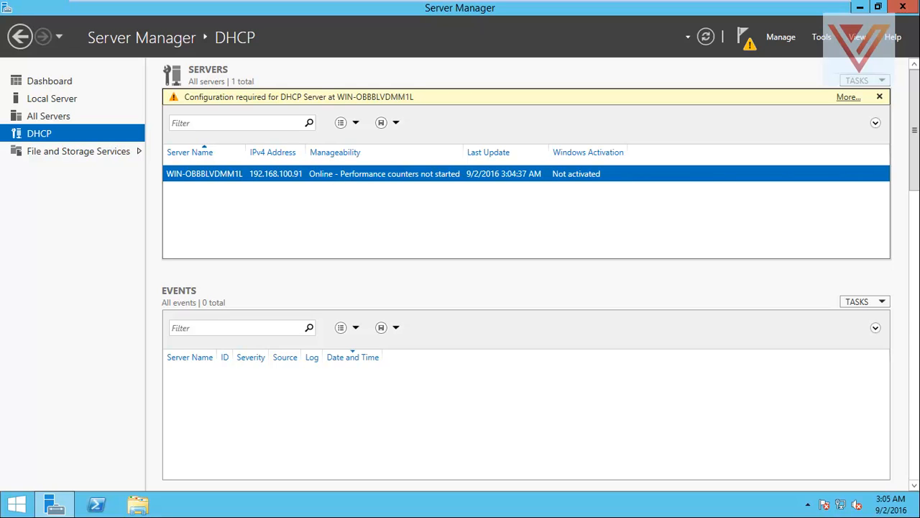
{"action": "right_click", "coordinate": [347, 175]}
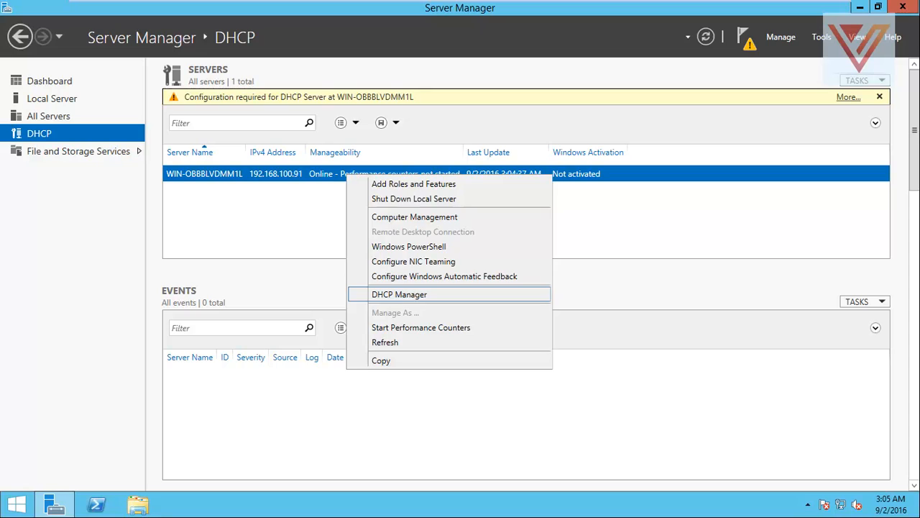
{"action": "key", "text": "Return"}
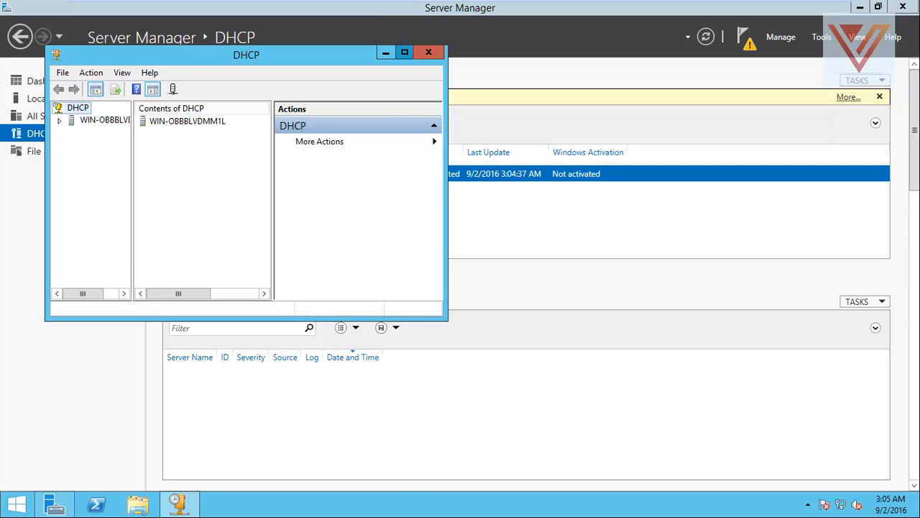
{"action": "left_click", "coordinate": [404, 51]}
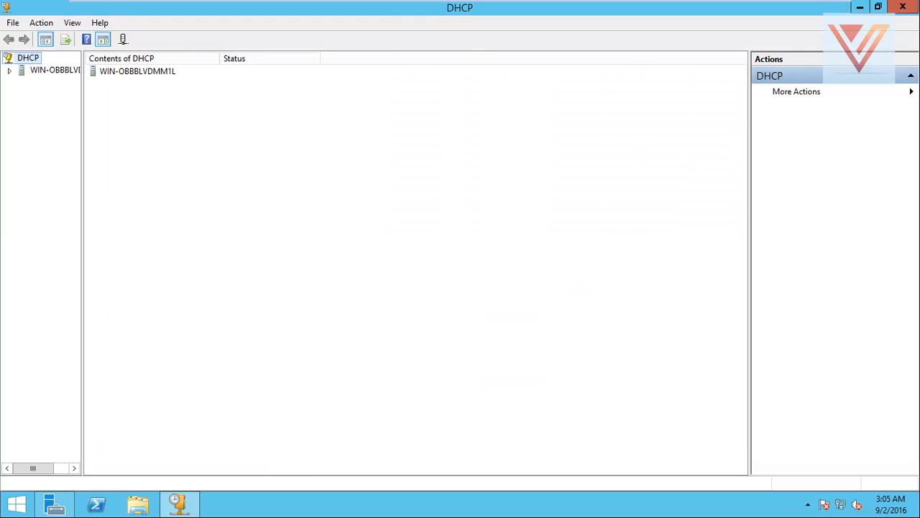
{"action": "left_click", "coordinate": [10, 71]}
{"action": "left_click", "coordinate": [22, 82]}
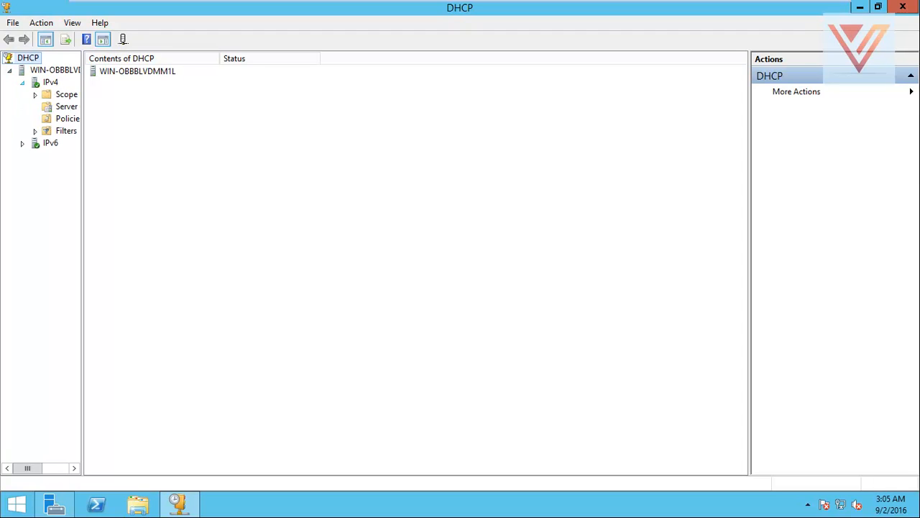
{"action": "left_click", "coordinate": [50, 83]}
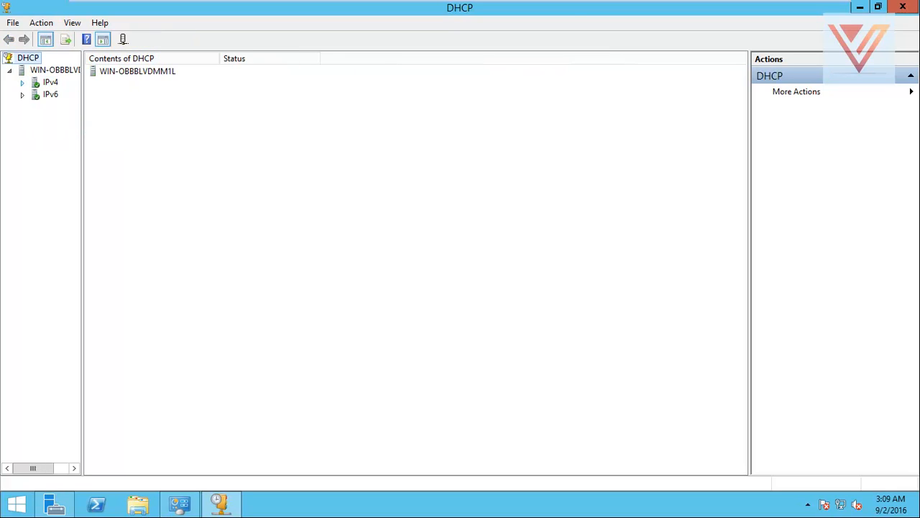
- Start a new scope under IPv4 and name it VitaAcademy
{"action": "left_click", "coordinate": [22, 82]}
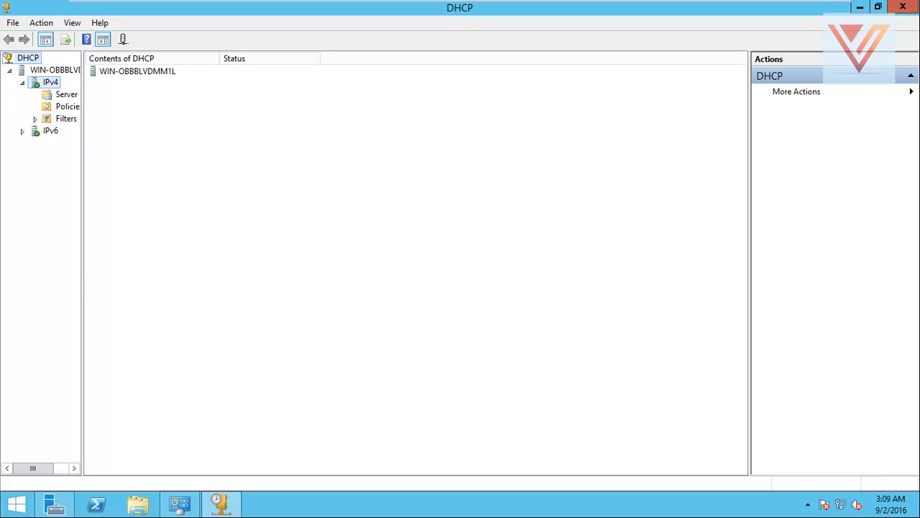
{"action": "right_click", "coordinate": [44, 82]}
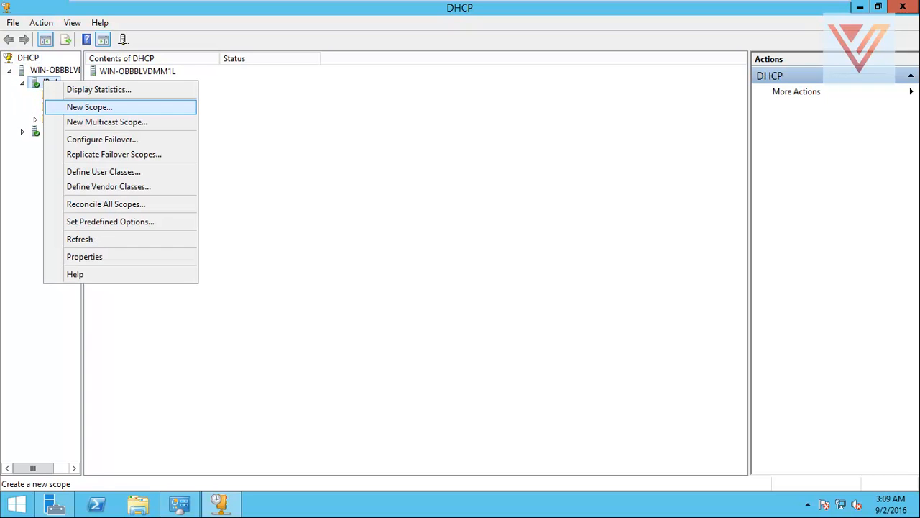
{"action": "key", "text": "Return"}
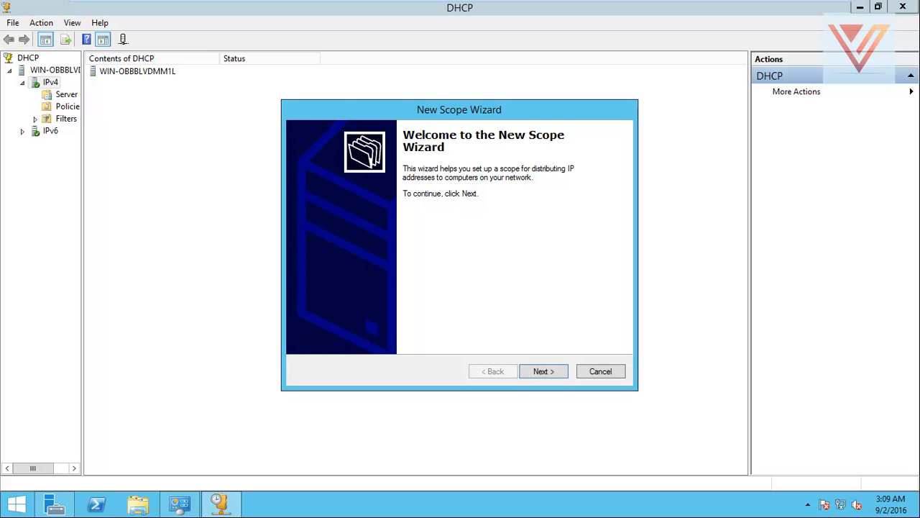
{"action": "key", "text": "Return"}
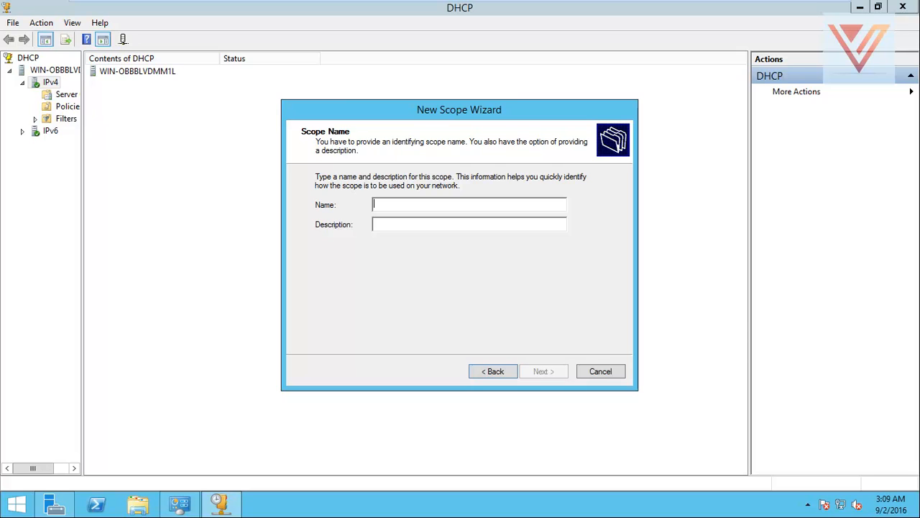
{"action": "type", "text": "V"}
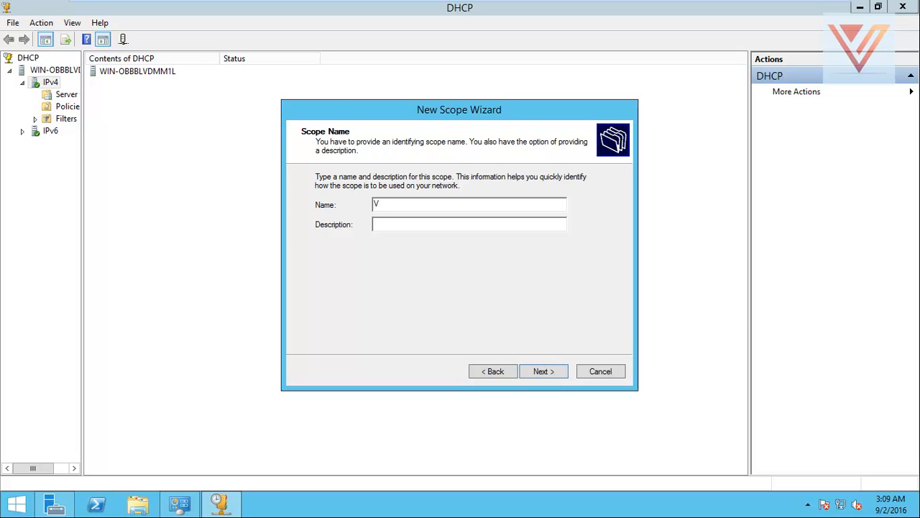
{"action": "type", "text": "ita"}
{"action": "type", "text": "Ac"}
{"action": "type", "text": "ademy"}
{"action": "key", "text": "Return"}
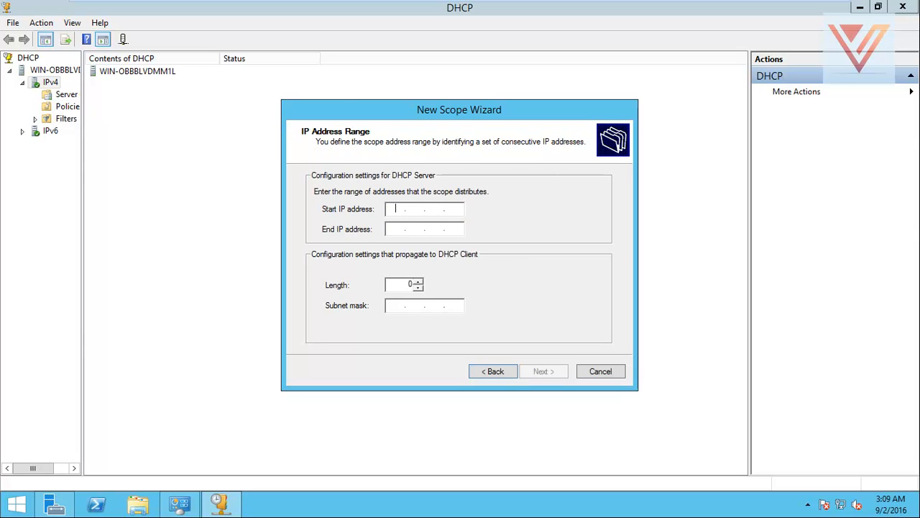
- Set the scope's address range from 192.168.100.100 to 192.168.100.200 and accept the range
{"action": "type", "text": "192 . 168 . 100 . 100"}
{"action": "key", "text": "Tab"}
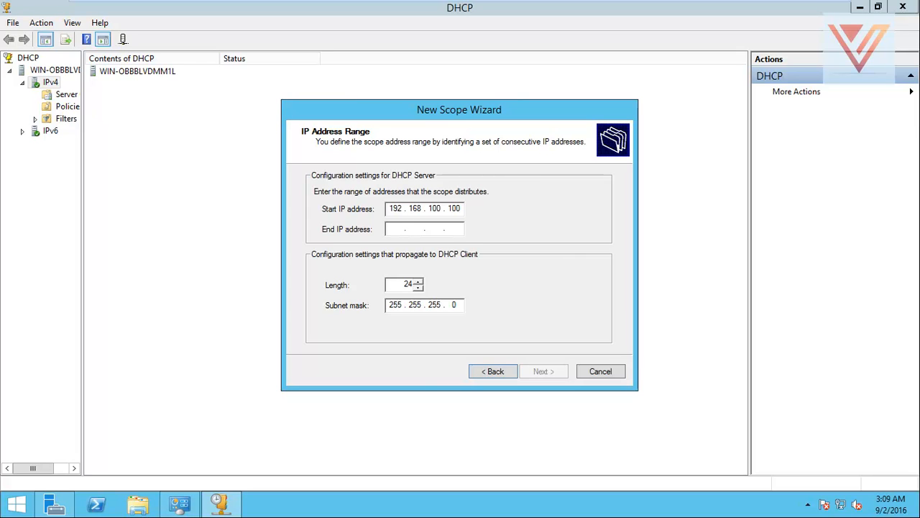
{"action": "type", "text": "192 . 168 . "}
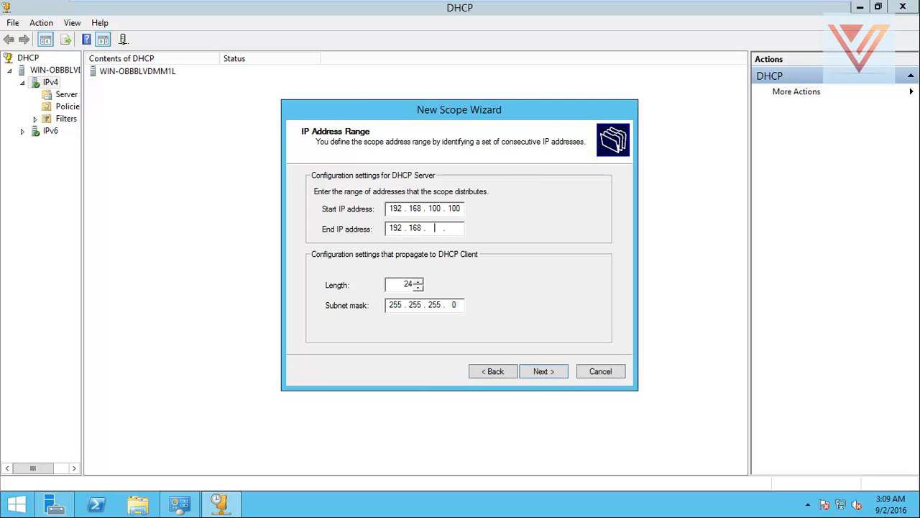
{"action": "type", "text": "100 . 200"}
{"action": "left_click", "coordinate": [544, 371]}
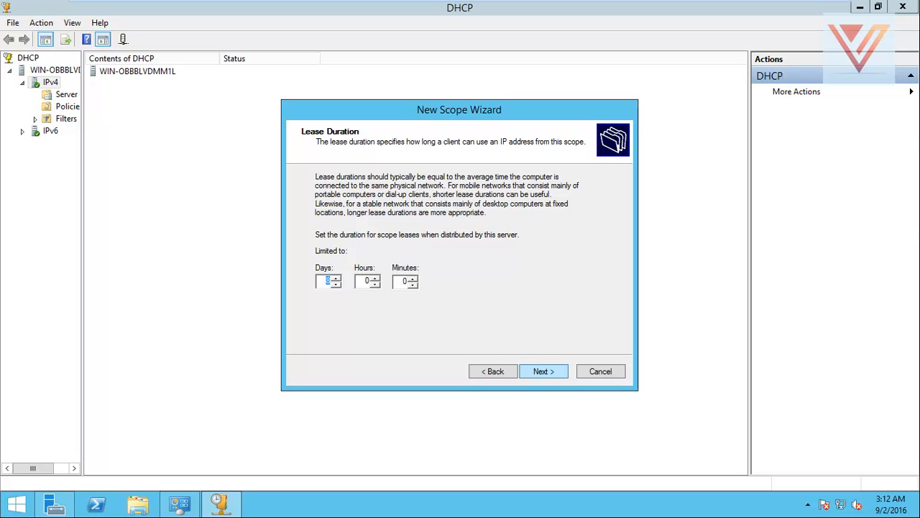
- Leave the exclusions empty, keep the default lease duration, and choose to configure the scope's DHCP options now
{"action": "left_click", "coordinate": [493, 371]}
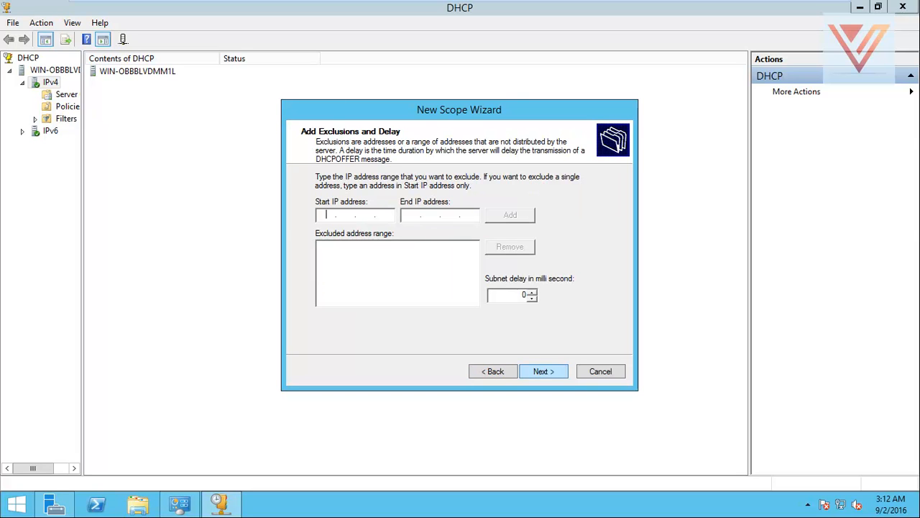
{"action": "left_click", "coordinate": [543, 371]}
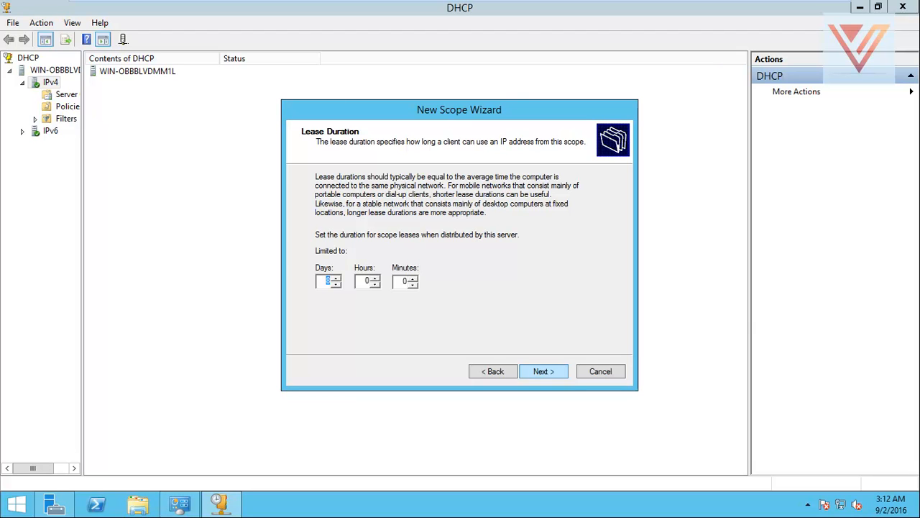
{"action": "key", "text": "Return"}
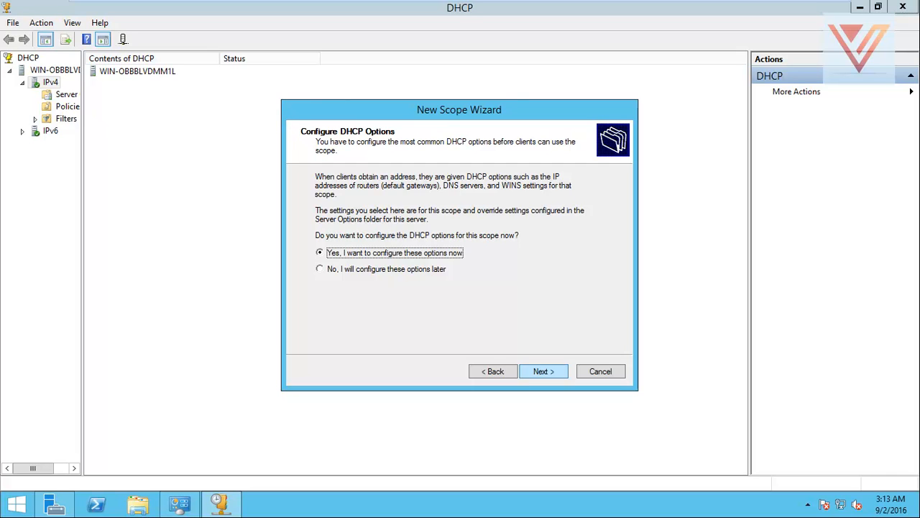
{"action": "key", "text": "Return"}
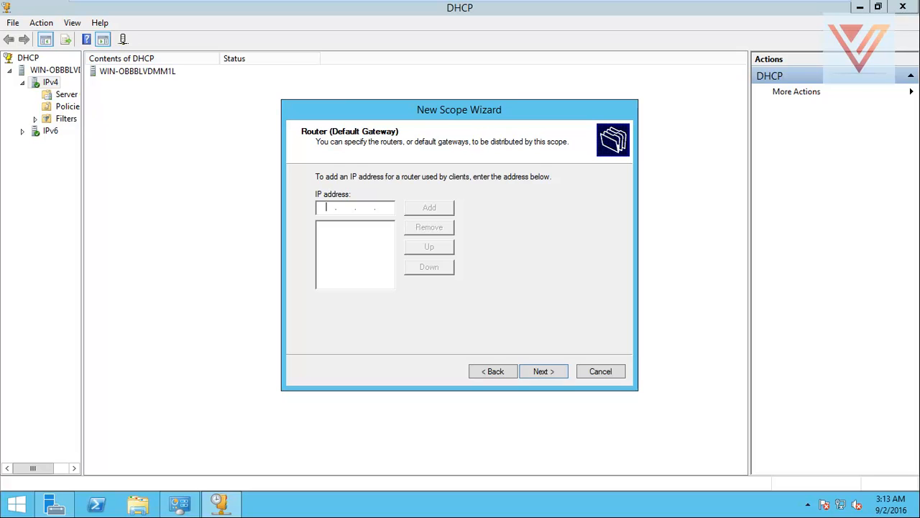
- Add 192.168.100.254 as the scope's default gateway and continue past the router settings
{"action": "type", "text": "192 . 168 . 100 . 254"}
{"action": "key", "text": "Tab"}
{"action": "key", "text": "Return"}
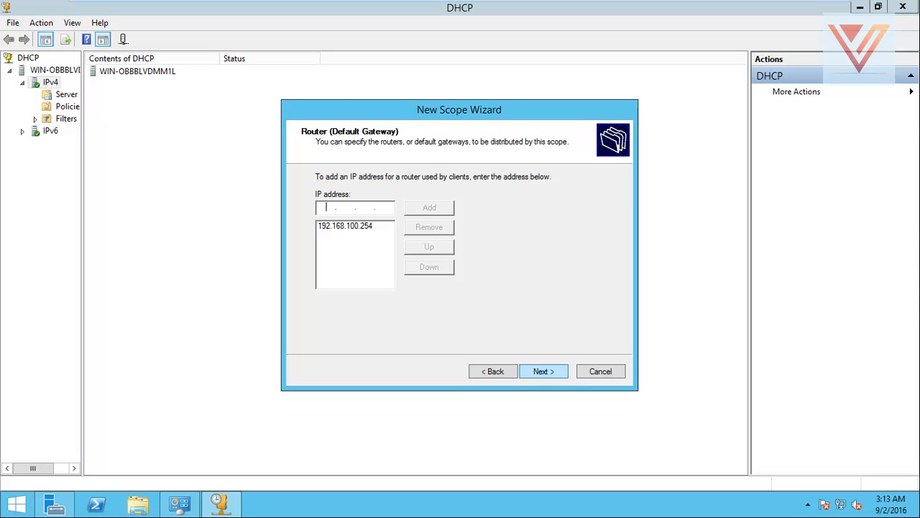
{"action": "double_click", "coordinate": [544, 371]}
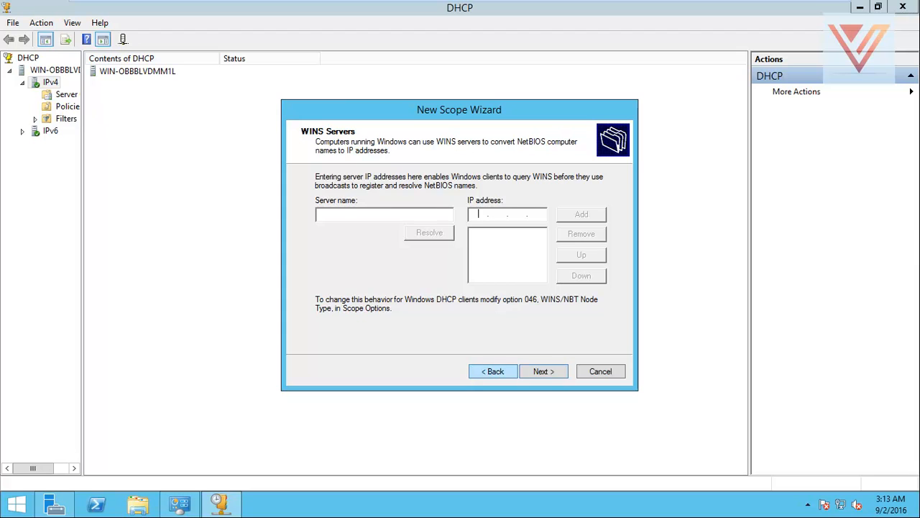
- Return to the DNS settings, keep 192.168.100.254 as the DNS server, and leave the WINS servers empty
{"action": "left_click", "coordinate": [493, 371]}
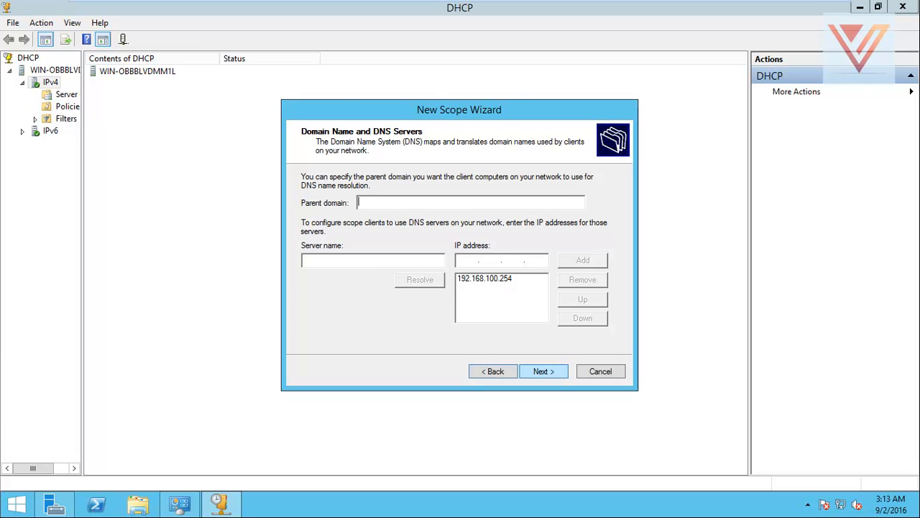
{"action": "key", "text": "Return"}
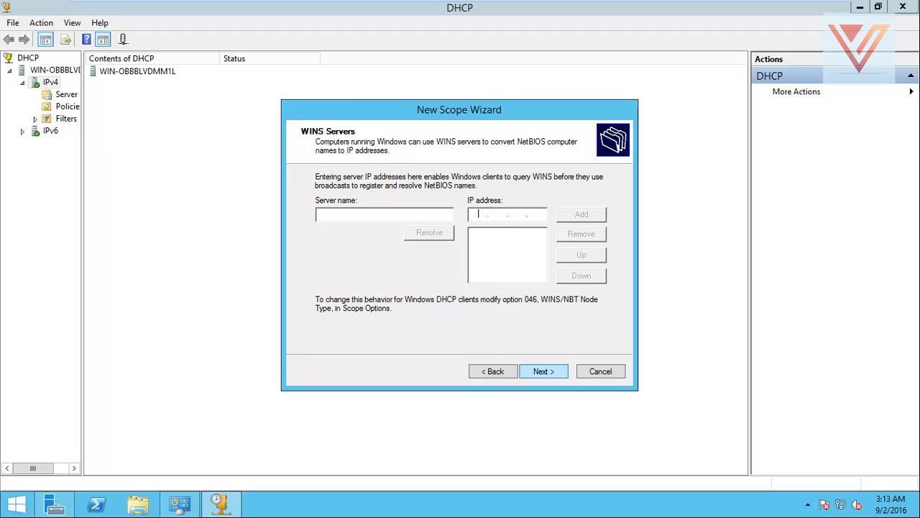
{"action": "key", "text": "Return"}
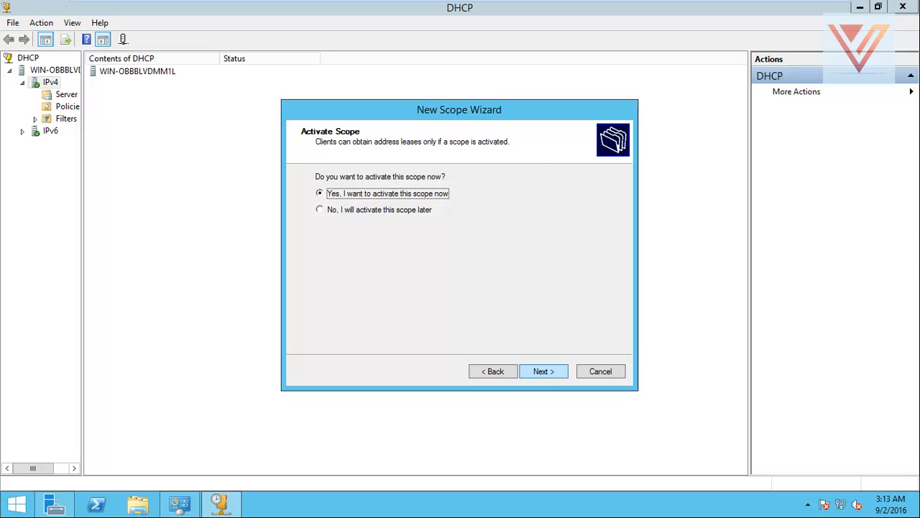
- Choose to activate the new scope now and finish the New Scope Wizard
{"action": "key", "text": "Return"}
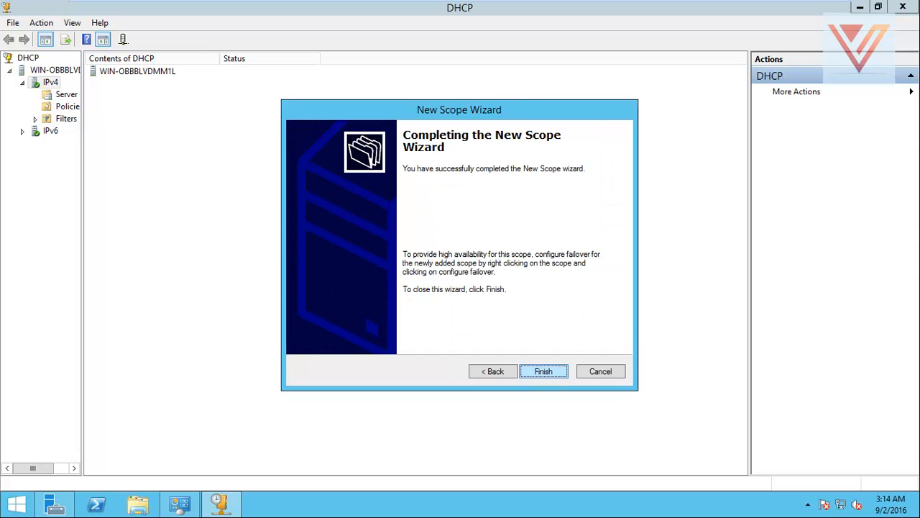
{"action": "key", "text": "Return"}
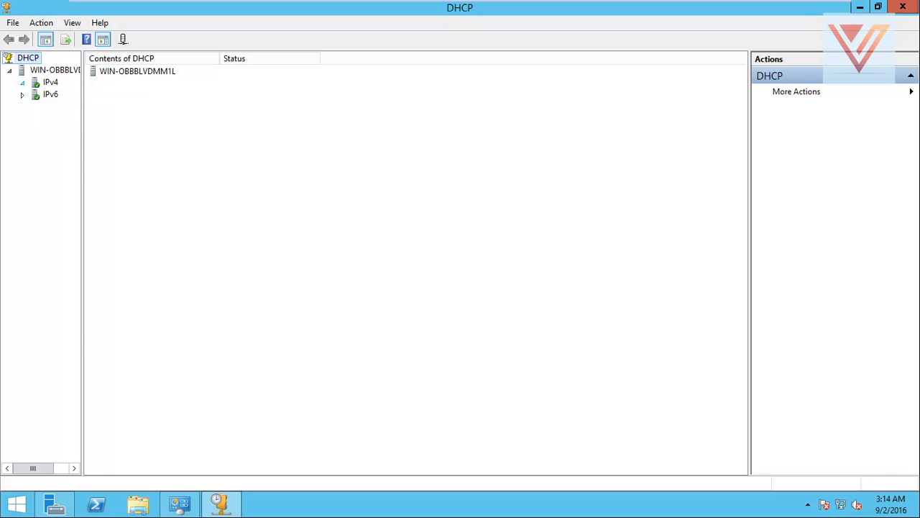
- Widen the DHCP console tree, inspect and refresh the new scope's address pool, and minimize the console
{"action": "double_click", "coordinate": [66, 94]}
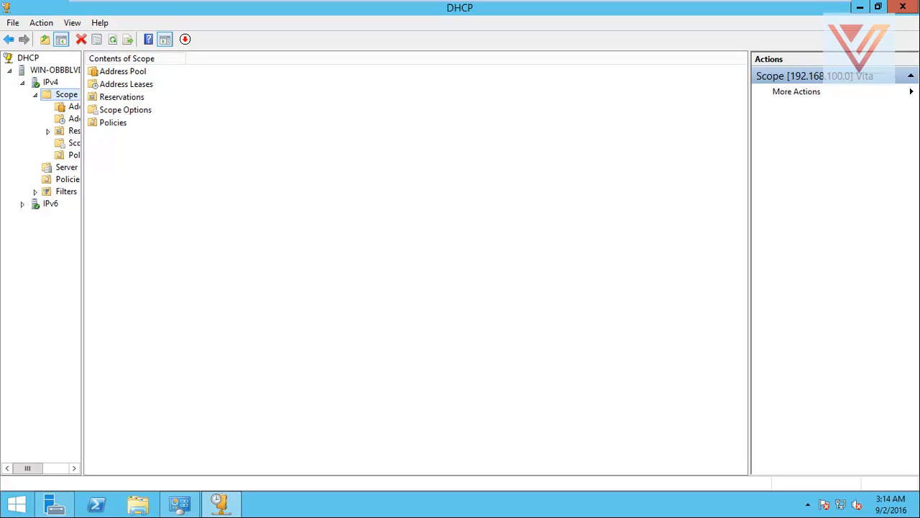
{"action": "left_click_drag", "start_coordinate": [83, 288], "coordinate": [135, 287]}
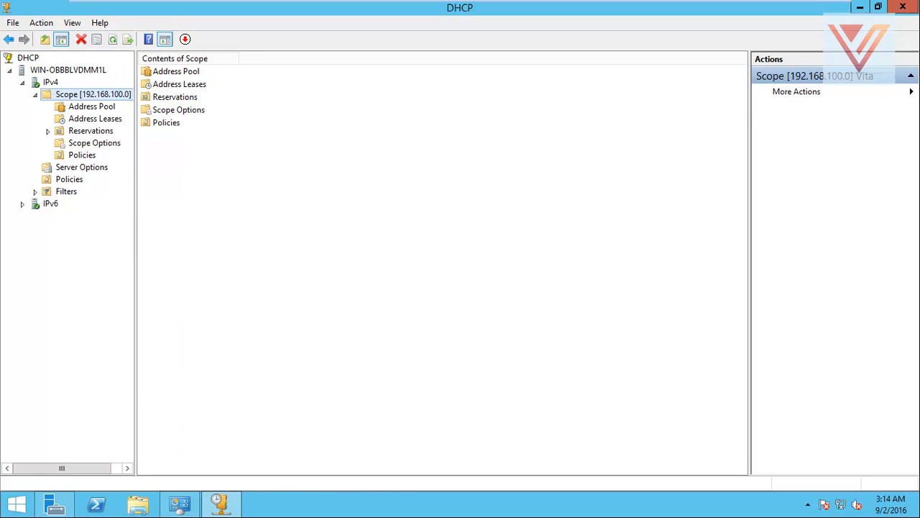
{"action": "double_click", "coordinate": [177, 71]}
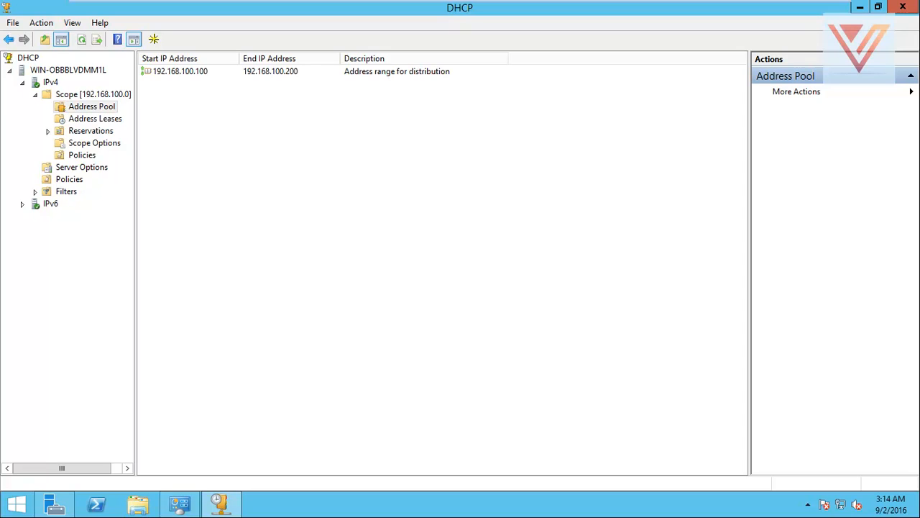
{"action": "right_click", "coordinate": [195, 71]}
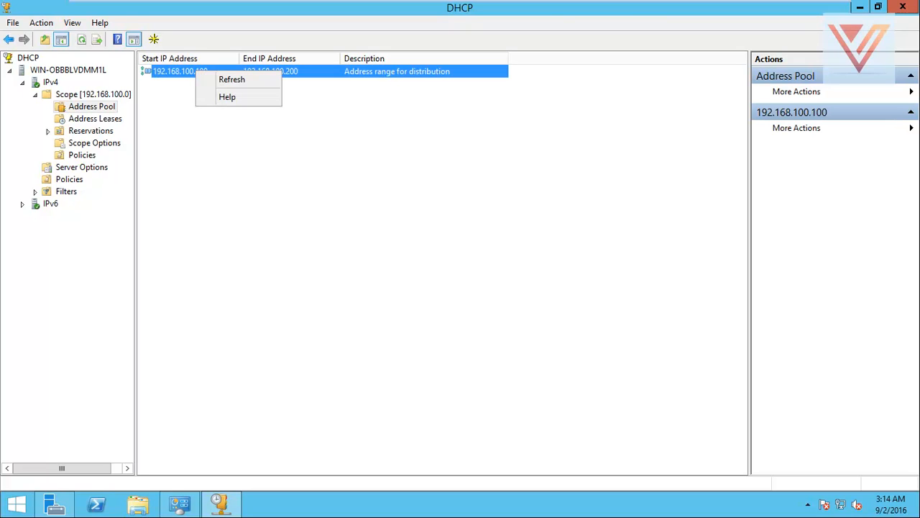
{"action": "left_click", "coordinate": [231, 79]}
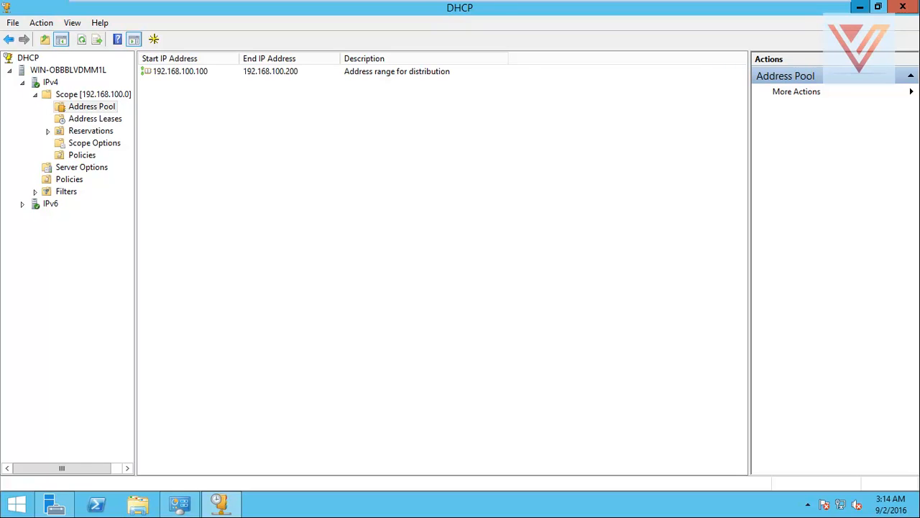
{"action": "left_click", "coordinate": [860, 7]}
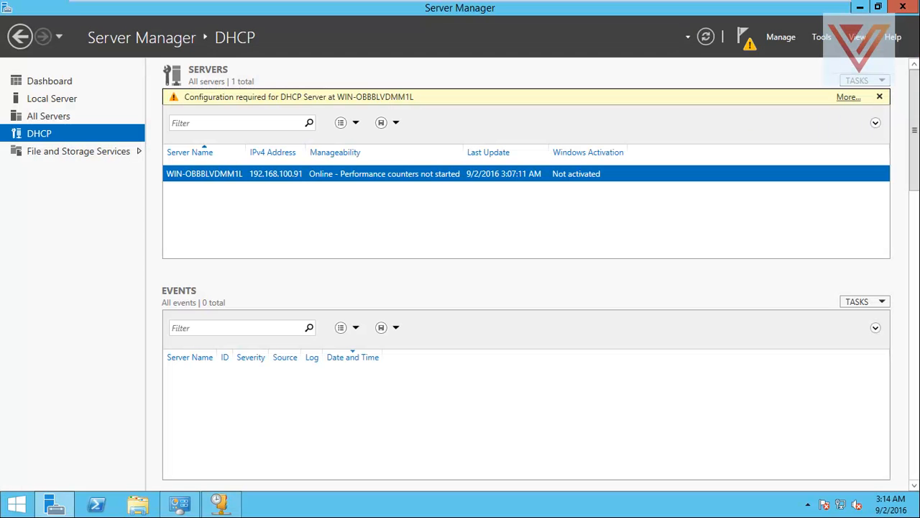
- Switch to the Windows 10 virtual machine and check the network connection details of its Ethernet0 adapter
{"action": "mouse_move", "coordinate": [610, 1]}
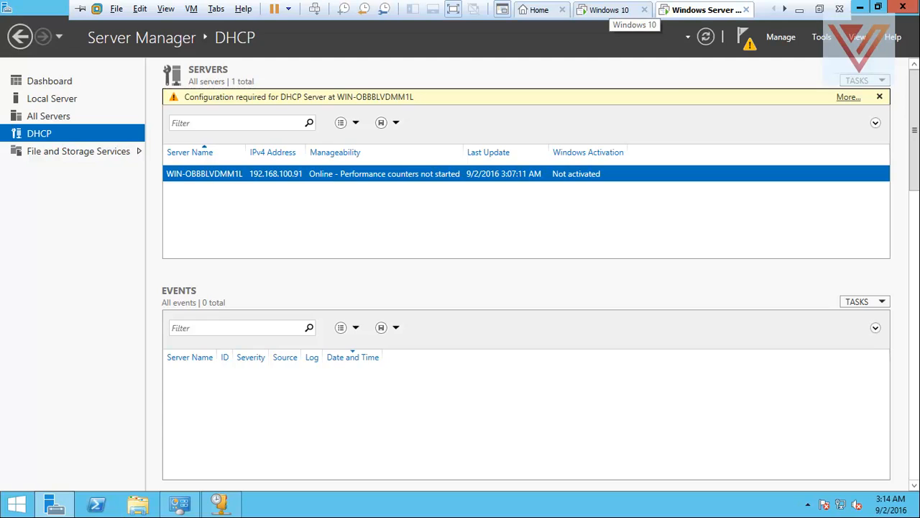
{"action": "left_click", "coordinate": [609, 9]}
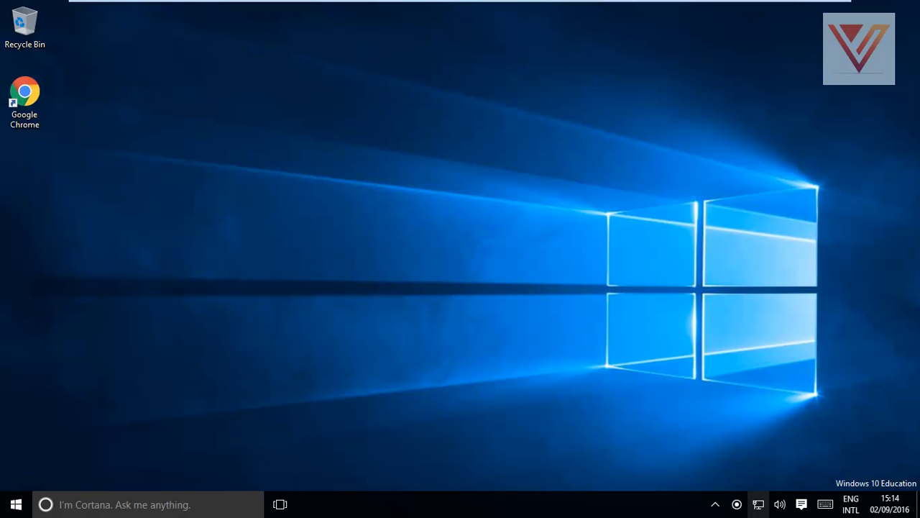
{"action": "right_click", "coordinate": [759, 504]}
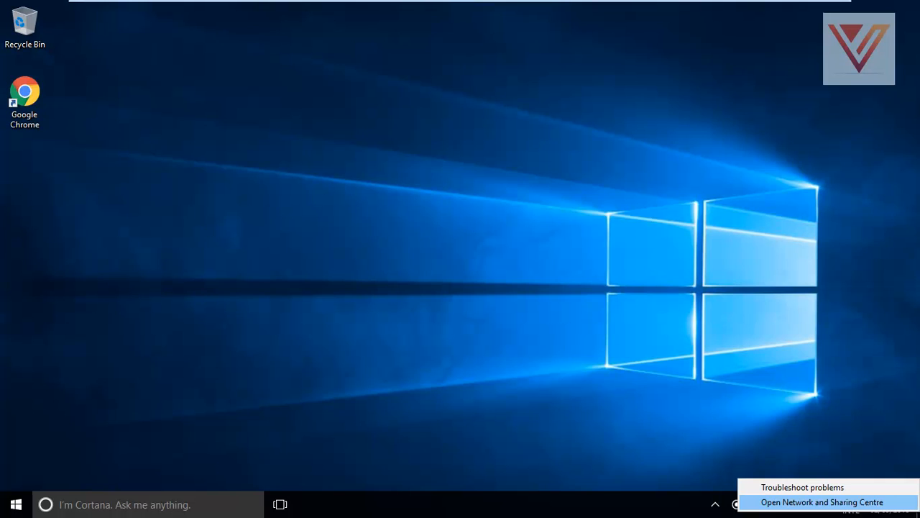
{"action": "left_click", "coordinate": [762, 502]}
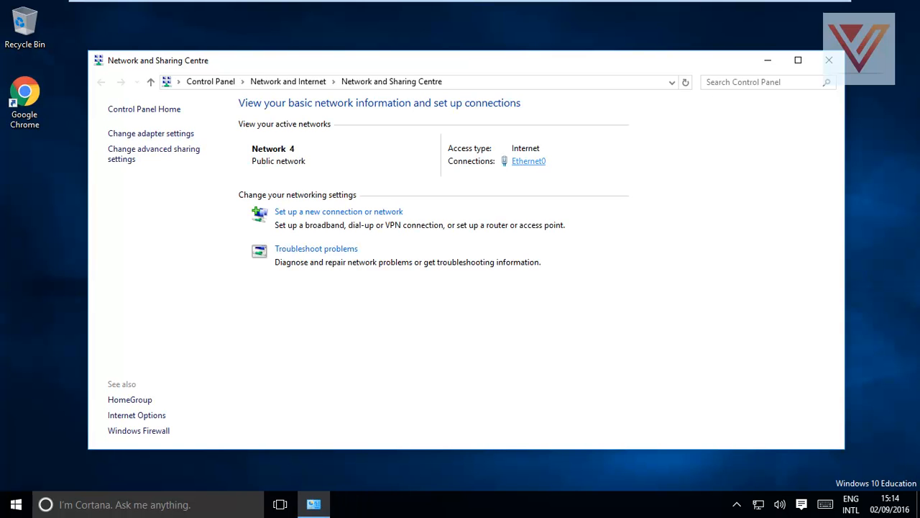
{"action": "left_click", "coordinate": [528, 161]}
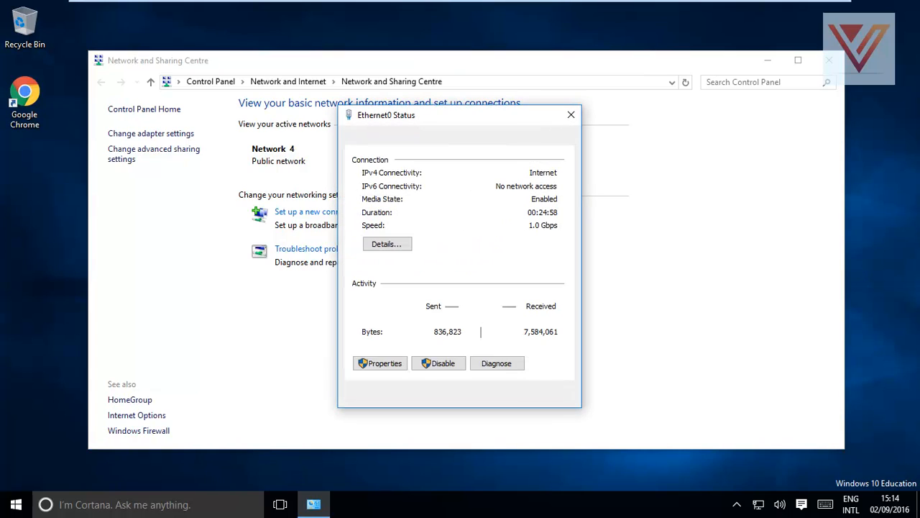
{"action": "left_click", "coordinate": [387, 244]}
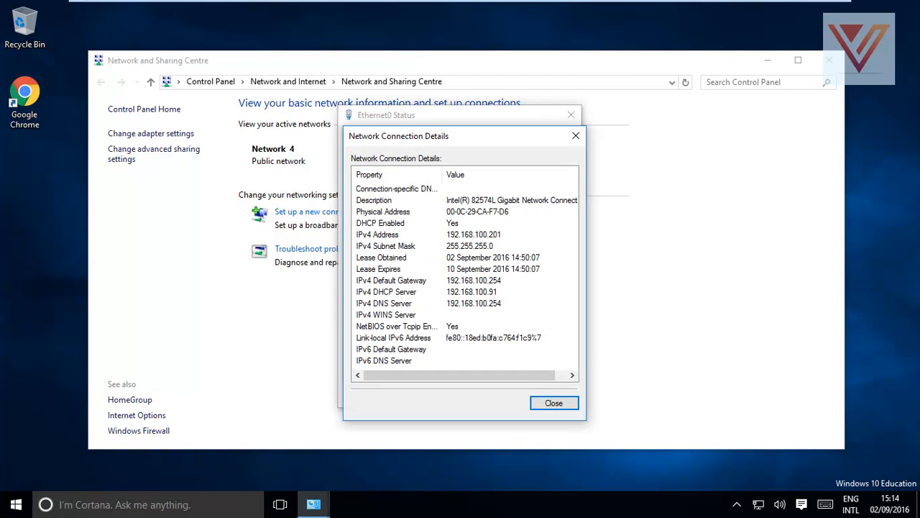
{"action": "left_click", "coordinate": [553, 403]}
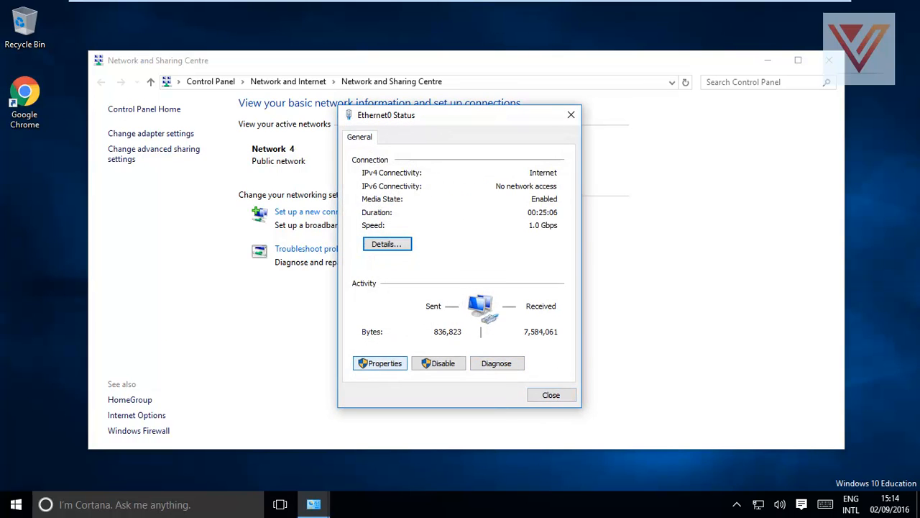
- Disable the Windows 10 client's Ethernet0 adapter and enable it again from the adapter settings to renew its lease
{"action": "left_click", "coordinate": [438, 363]}
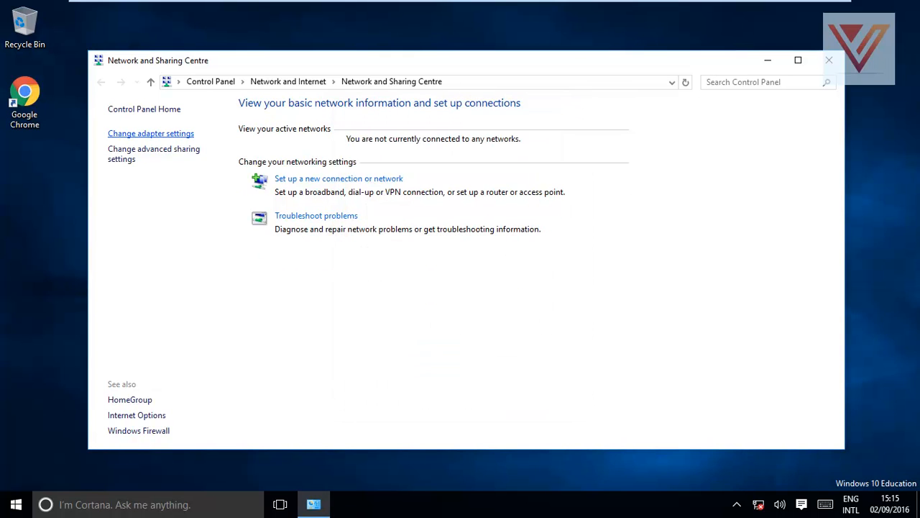
{"action": "left_click", "coordinate": [150, 133]}
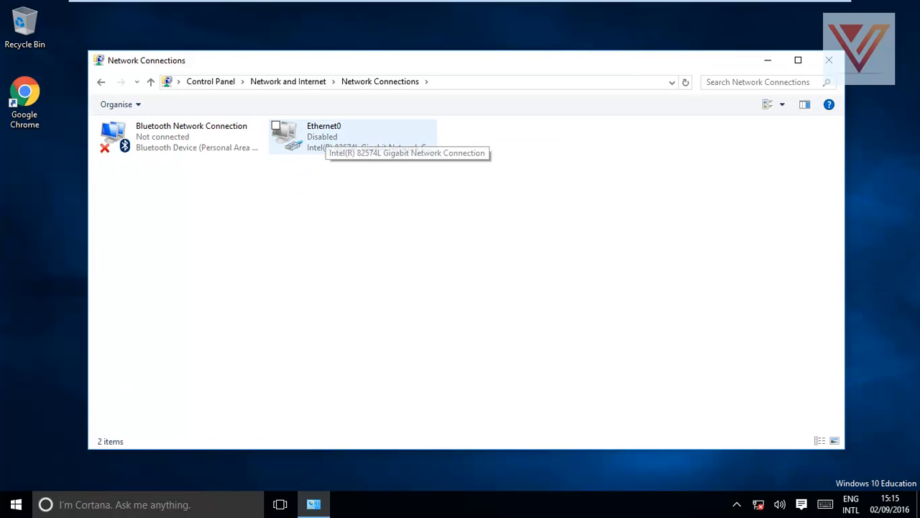
{"action": "double_click", "coordinate": [325, 134]}
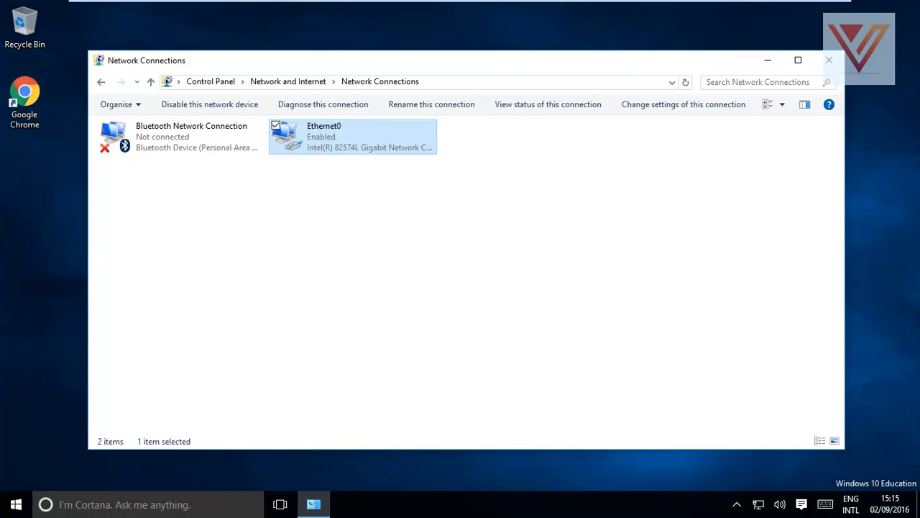
- Open the re-enabled Ethernet0 adapter's status and examine its connection details for the IP address and DHCP server
{"action": "right_click", "coordinate": [355, 132]}
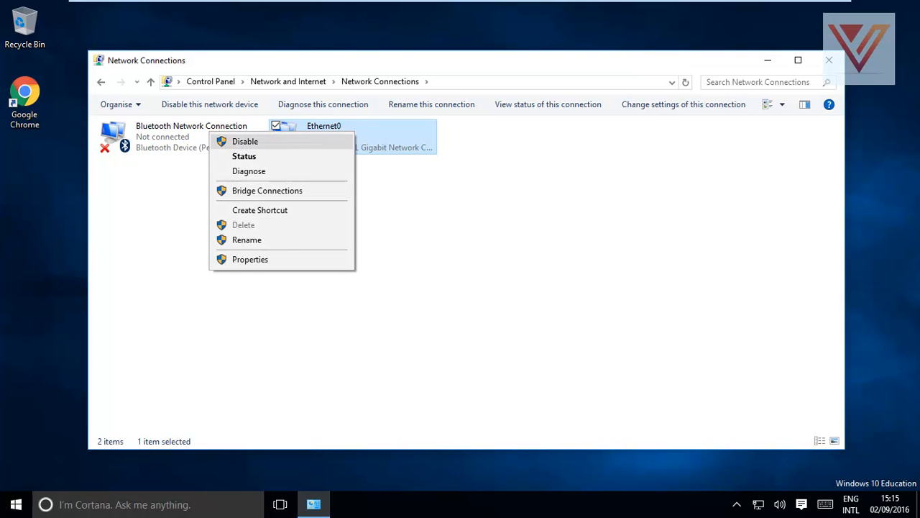
{"action": "left_click", "coordinate": [281, 156]}
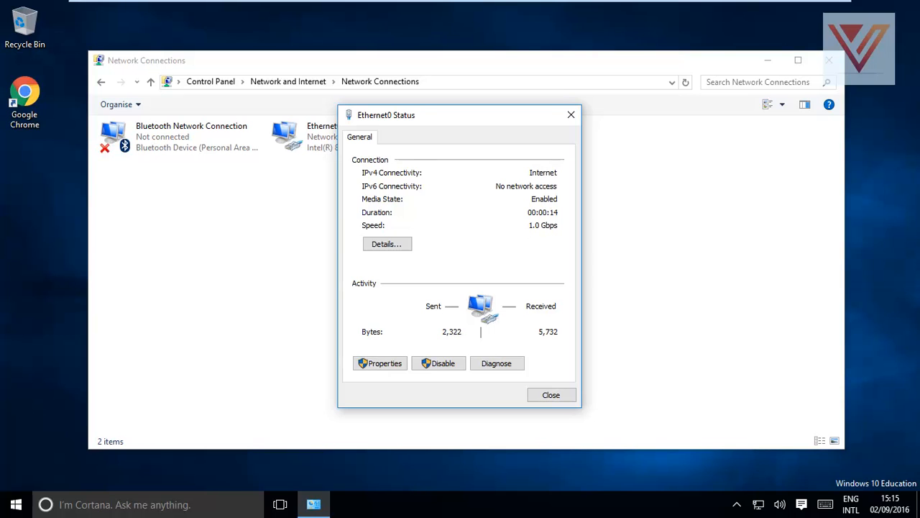
{"action": "left_click", "coordinate": [387, 244]}
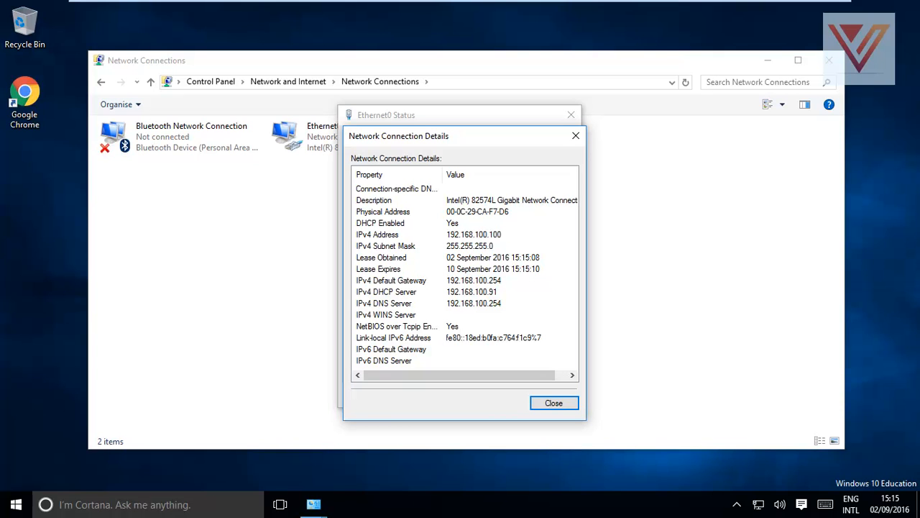
{"action": "key", "text": "Return"}
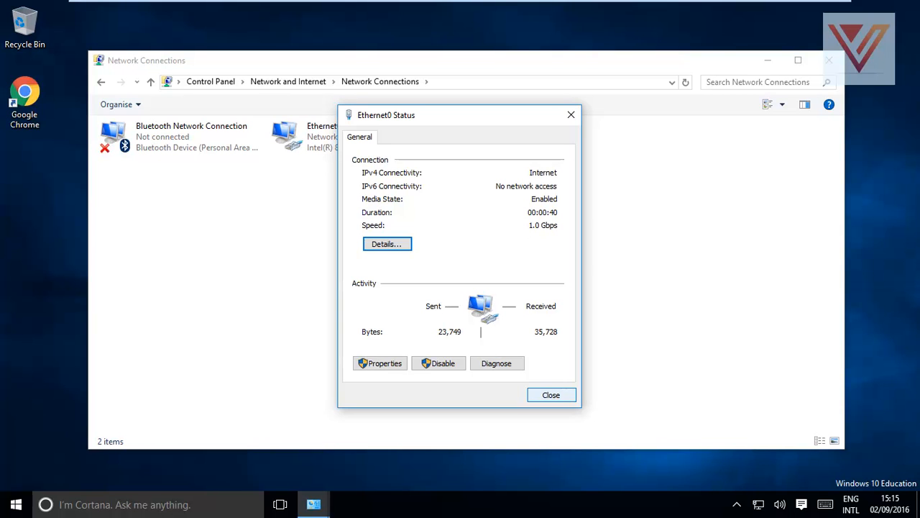
- Switch back to the Windows Server 2012 virtual machine and check the connection details of the server's Ethernet0 adapter
{"action": "mouse_move", "coordinate": [618, 1]}
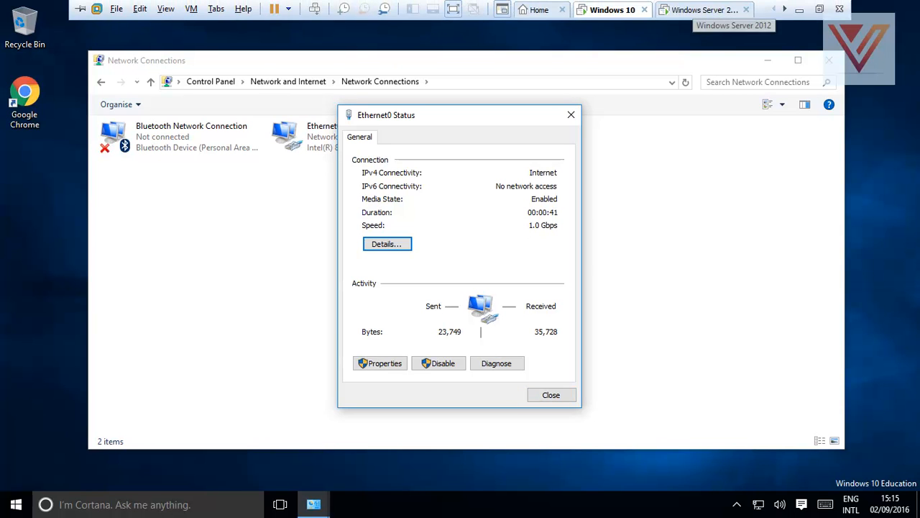
{"action": "left_click", "coordinate": [701, 9]}
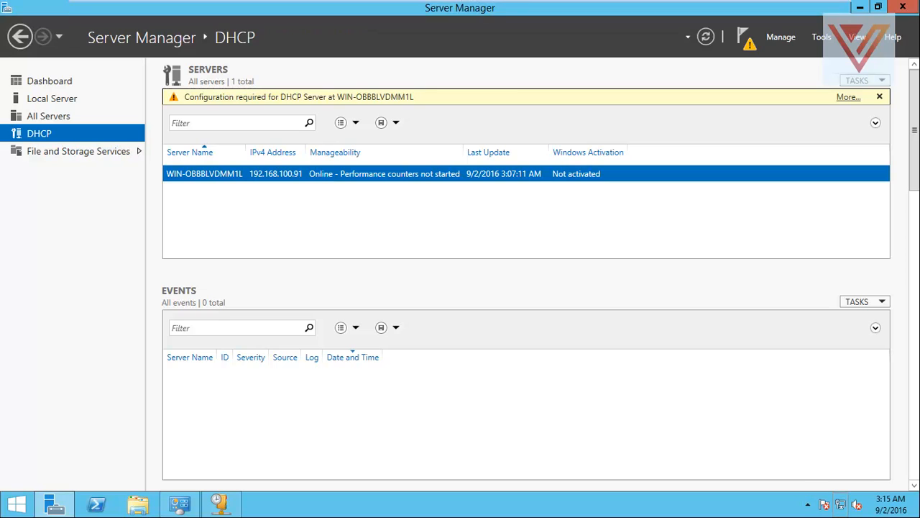
{"action": "right_click", "coordinate": [841, 504]}
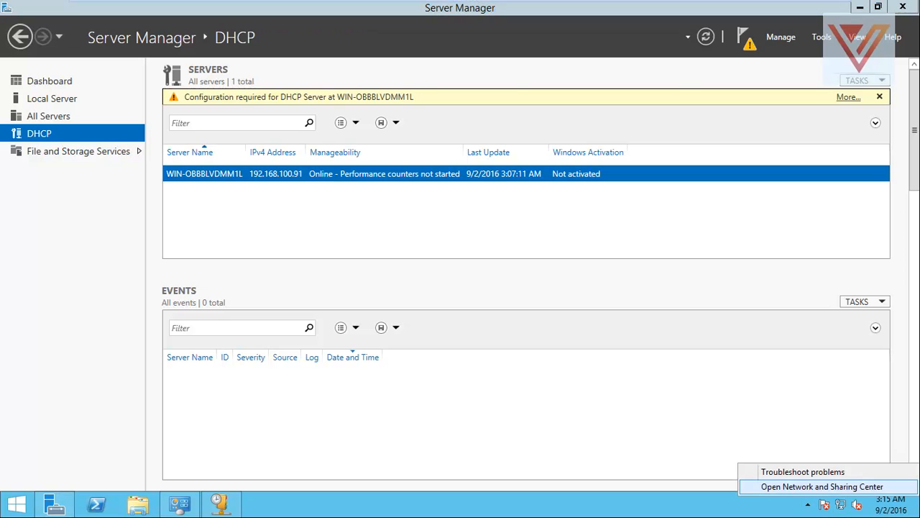
{"action": "left_click", "coordinate": [822, 486]}
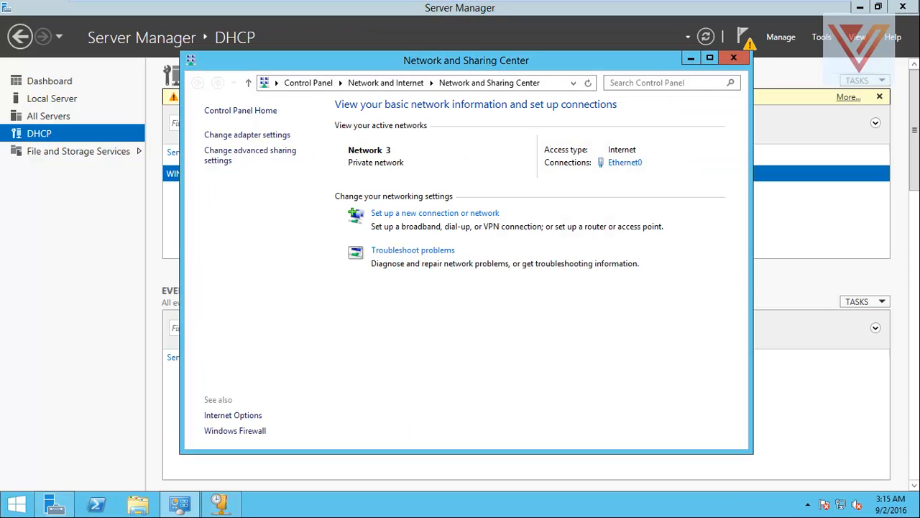
{"action": "left_click", "coordinate": [625, 162]}
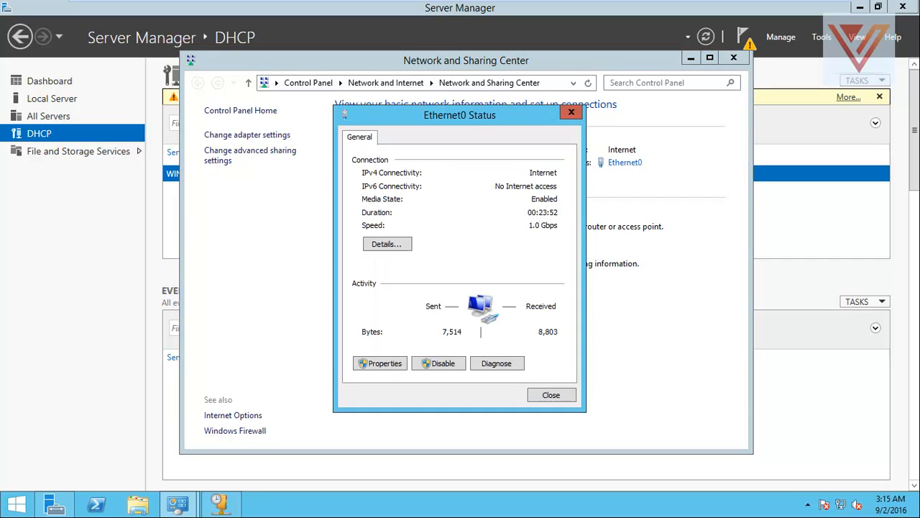
{"action": "left_click", "coordinate": [387, 244]}
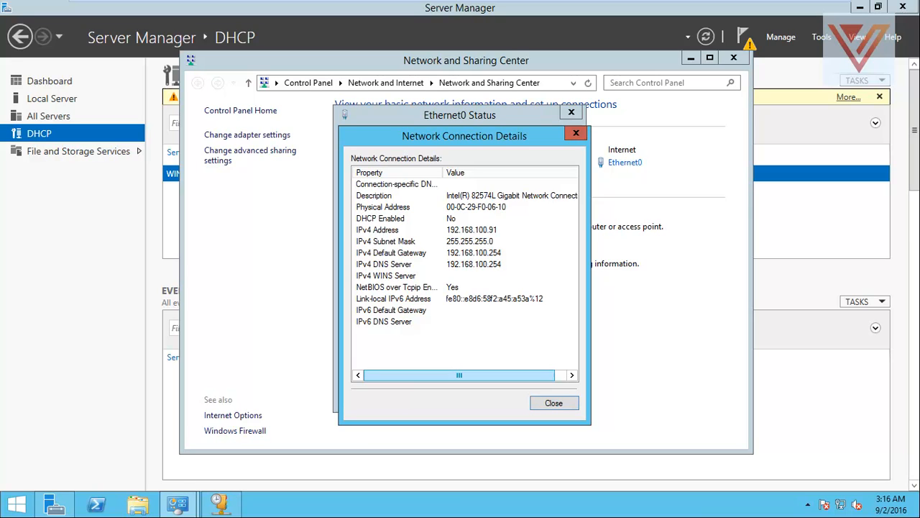
{"action": "left_click", "coordinate": [553, 400]}
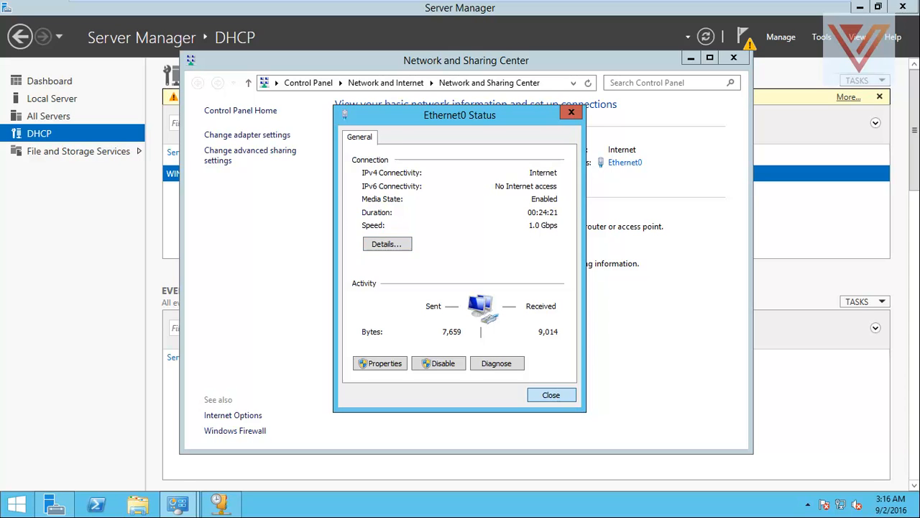
- Close the server's Ethernet0 status and Network and Sharing Center windows, and minimize Server Manager
{"action": "left_click", "coordinate": [551, 394]}
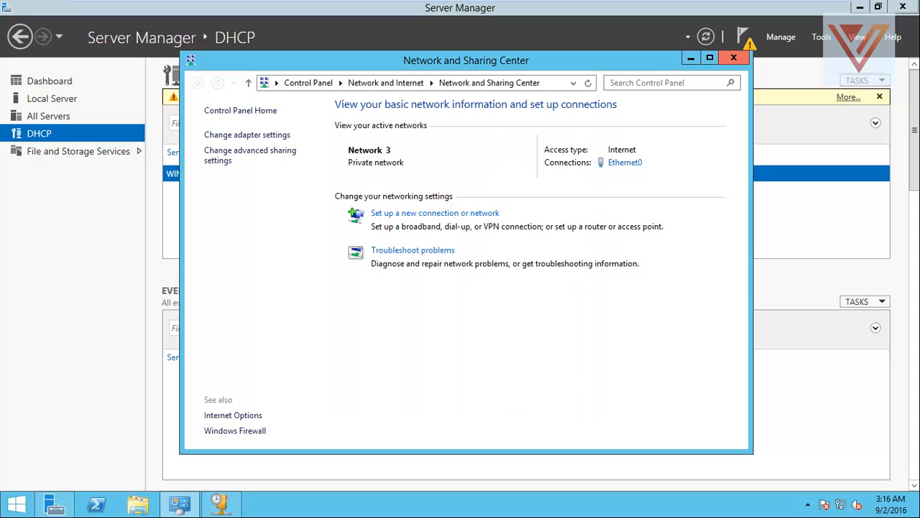
{"action": "left_click", "coordinate": [734, 57]}
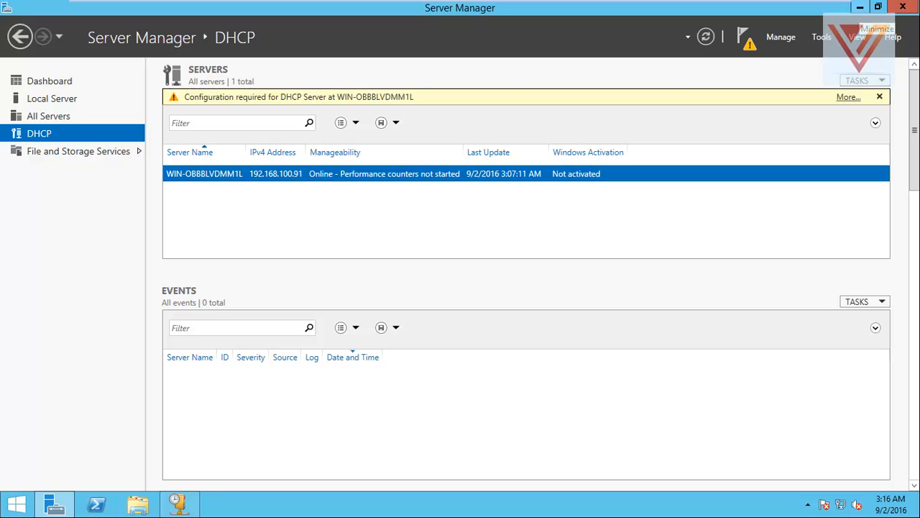
{"action": "left_click", "coordinate": [860, 6]}
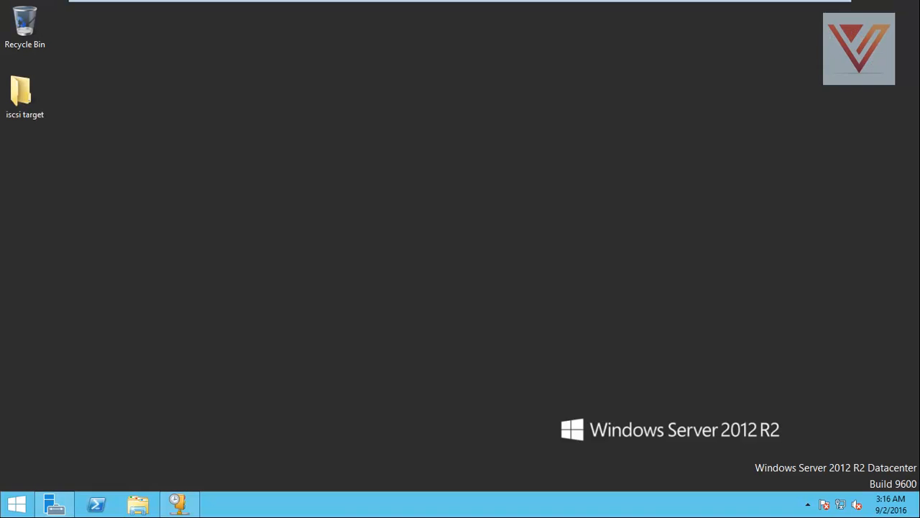